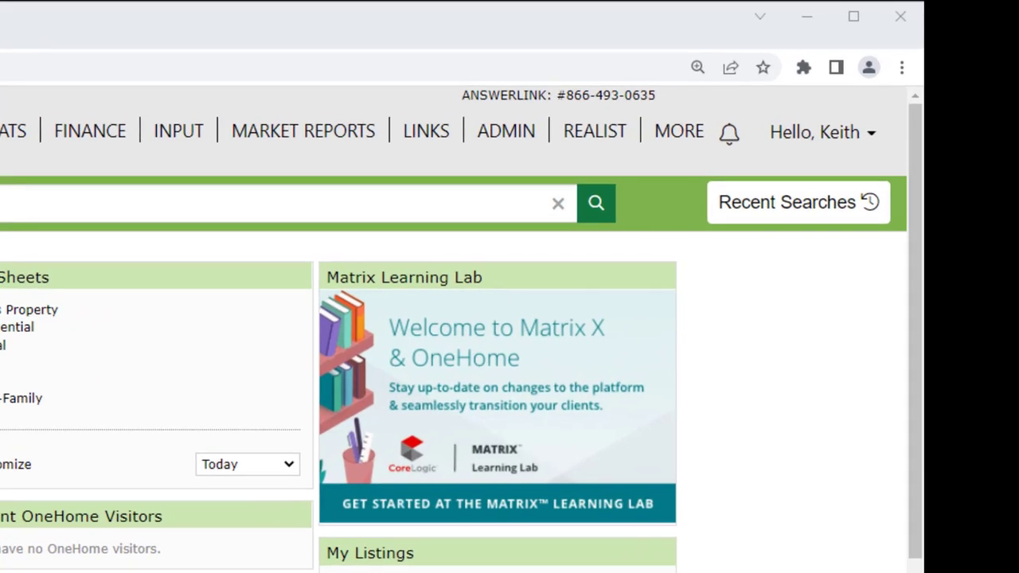
Go to Settings from the account menu and open the My Information page
click(869, 142)
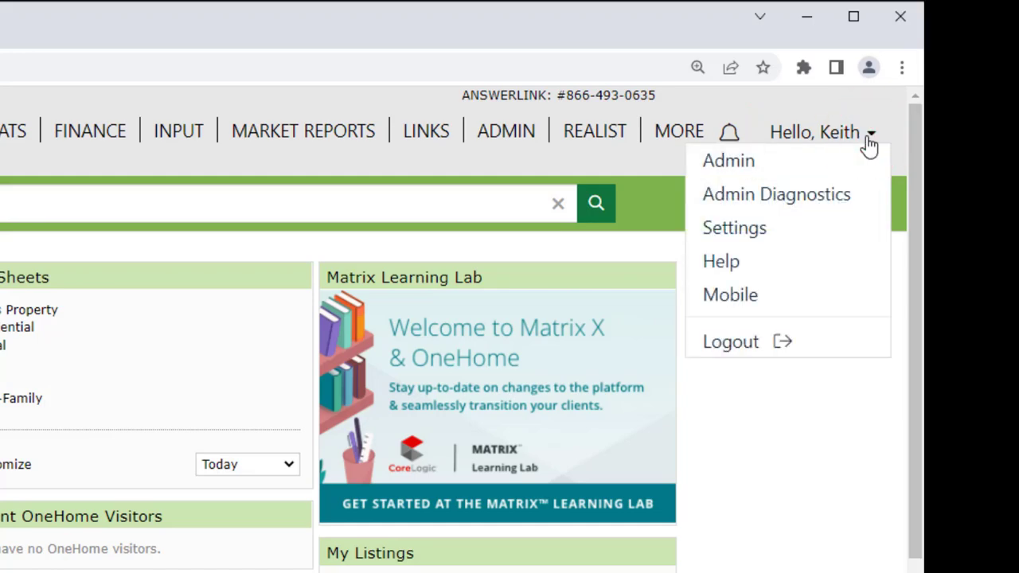
click(750, 230)
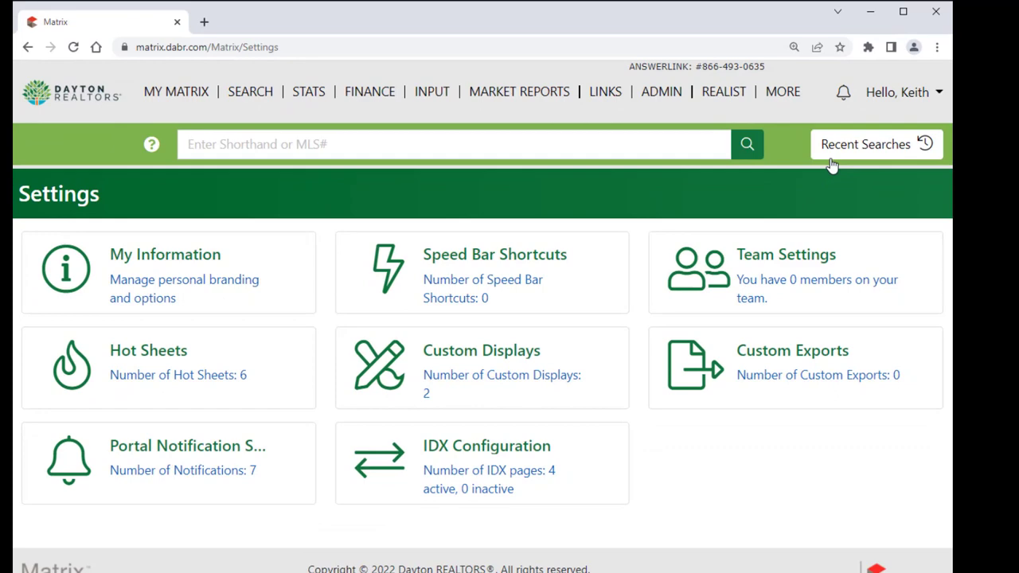
click(169, 256)
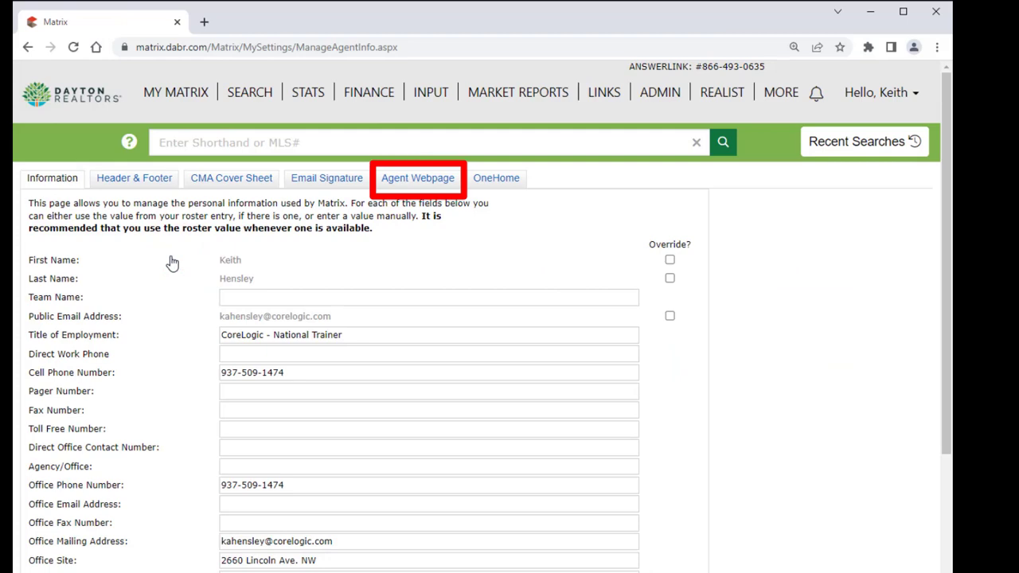
Switch to the Agent Webpage tab to see its enabled status and URL prefix
click(413, 182)
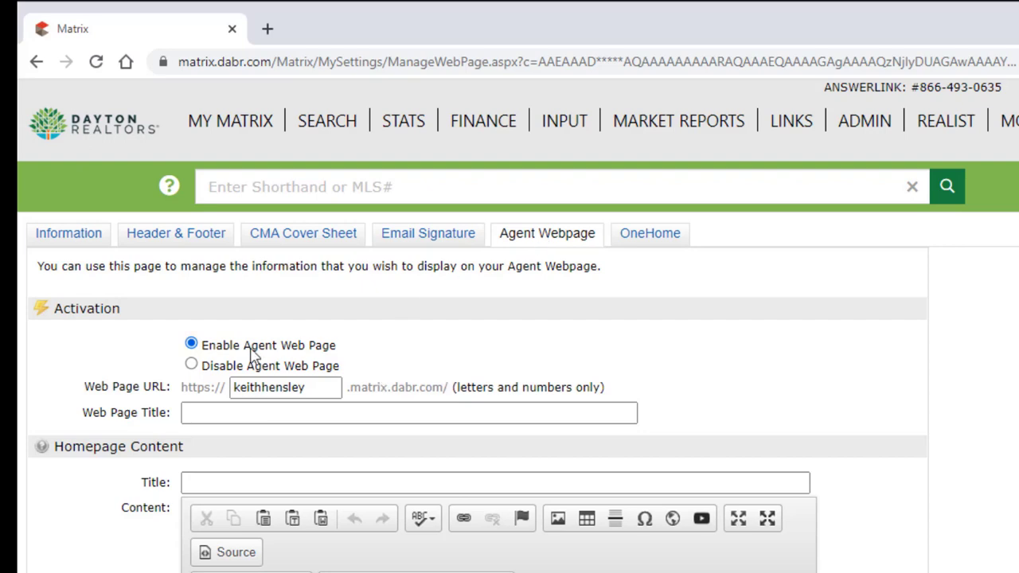
Set the Agent Web Page to Disabled and save
click(191, 366)
scroll(143, 278, down, 10)
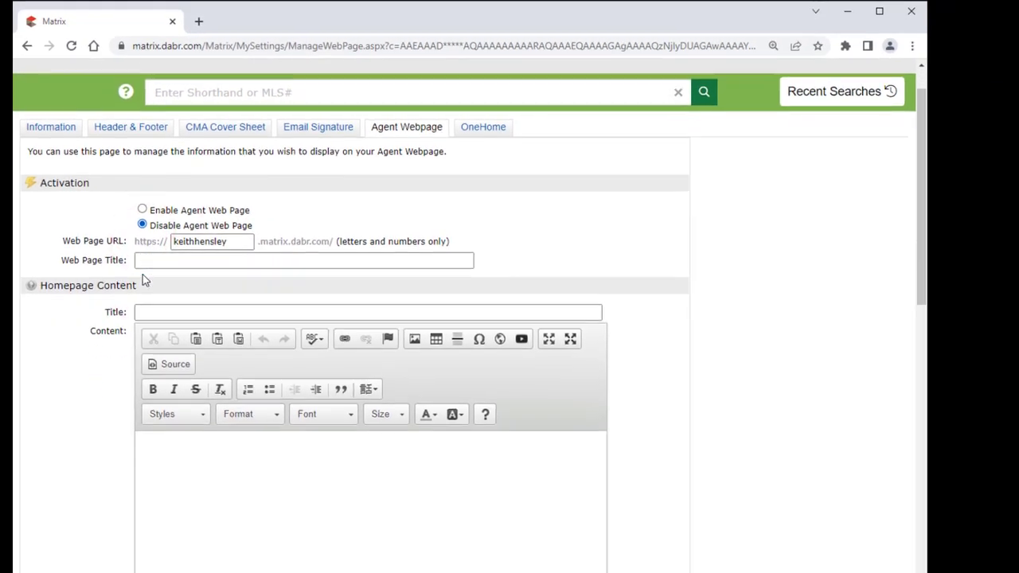
scroll(143, 278, down, 3)
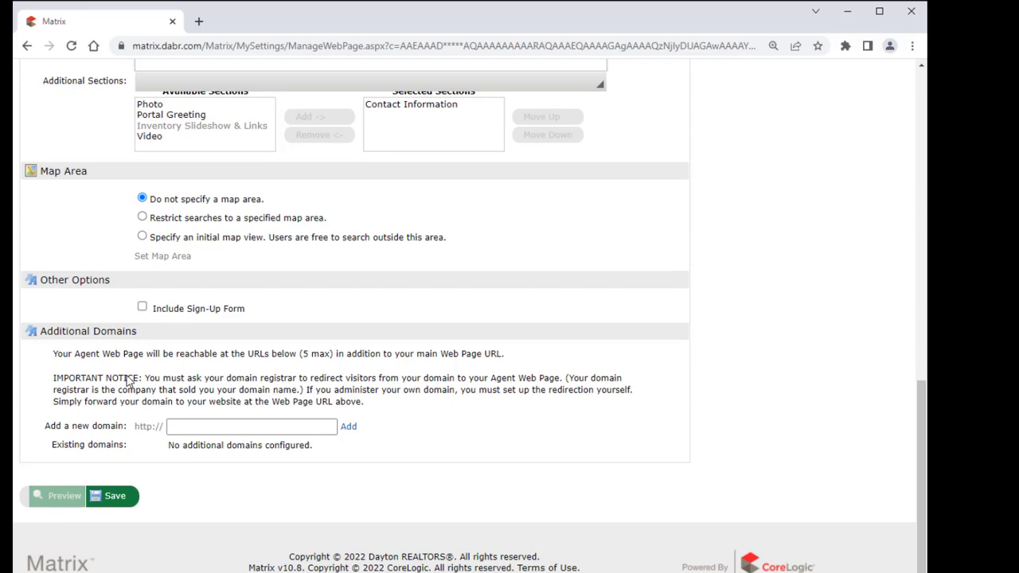
click(115, 498)
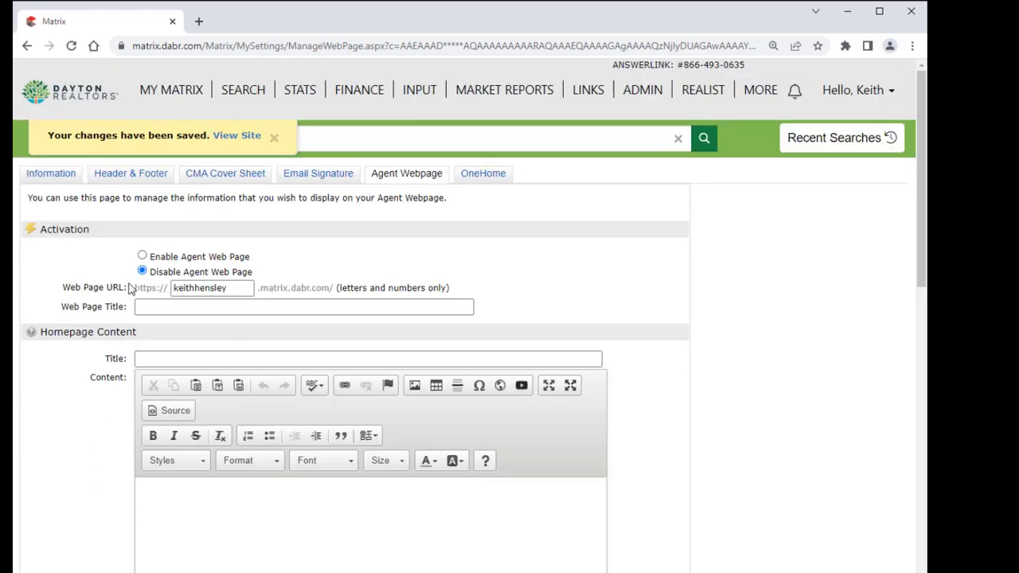
Set the Agent Web Page back to Enabled and save so its URL regenerates
click(142, 256)
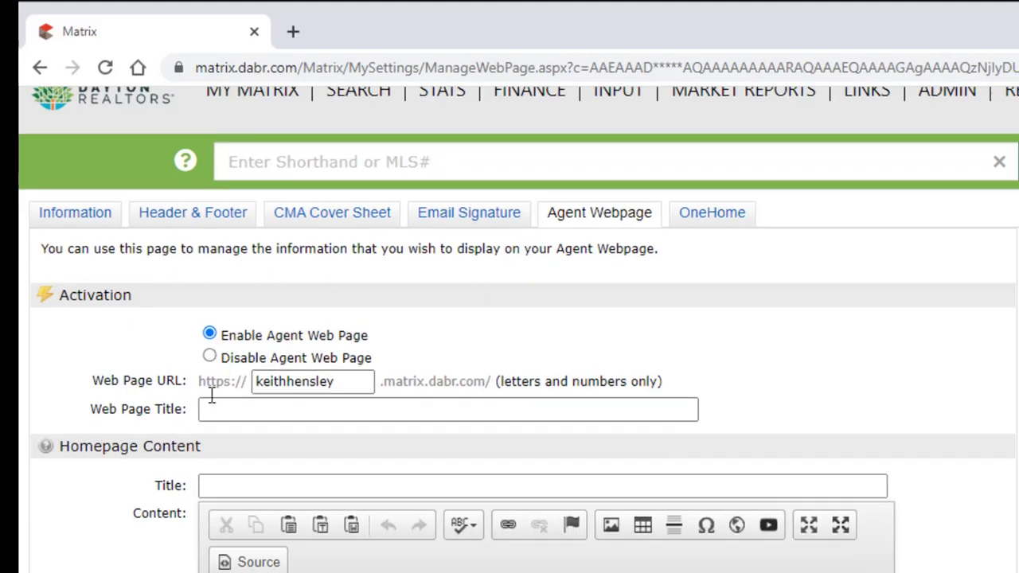
scroll(170, 330, down, 15)
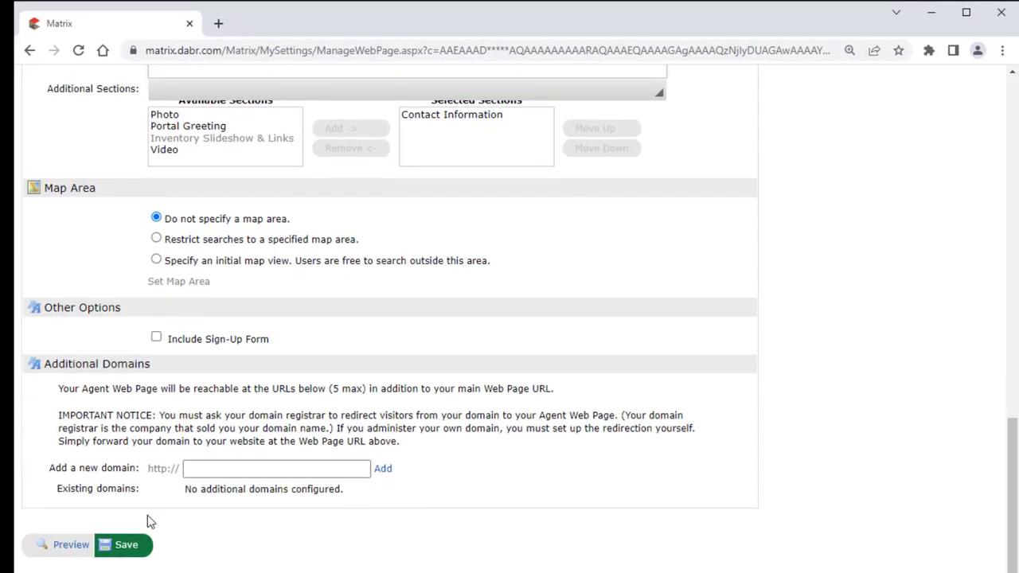
click(124, 546)
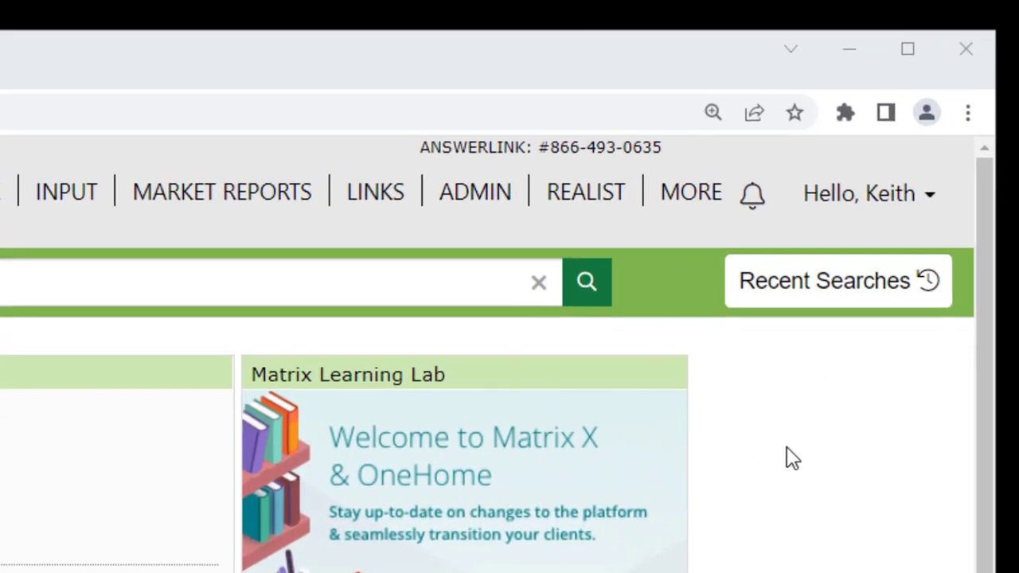
Go to Settings from the account menu and open the IDX Configuration page
click(850, 196)
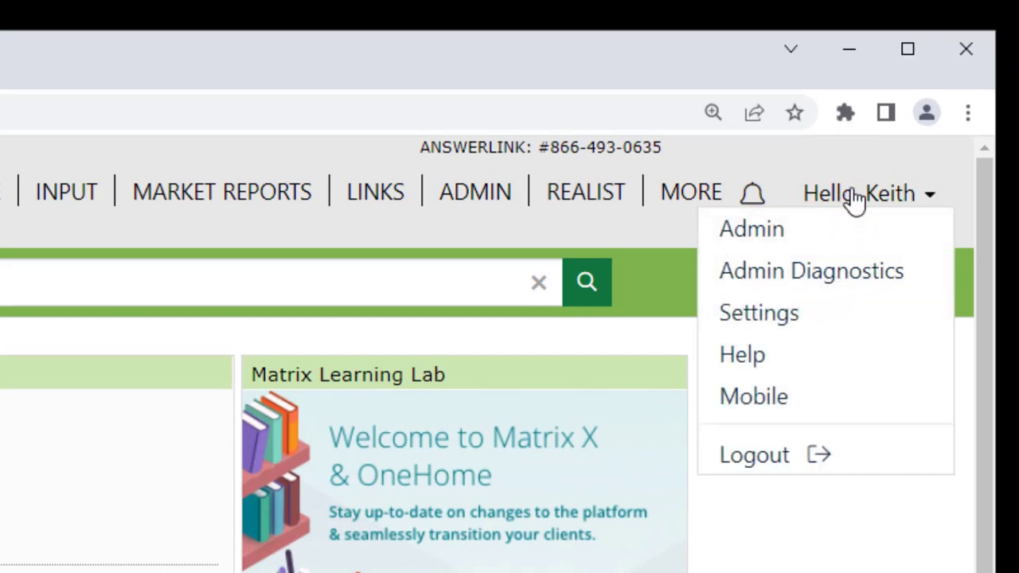
click(752, 316)
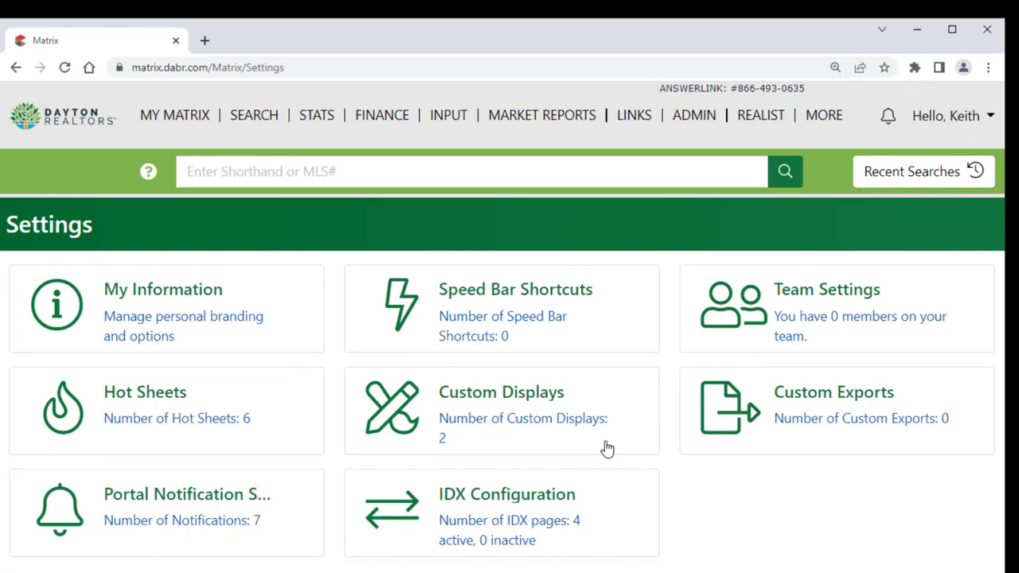
click(516, 498)
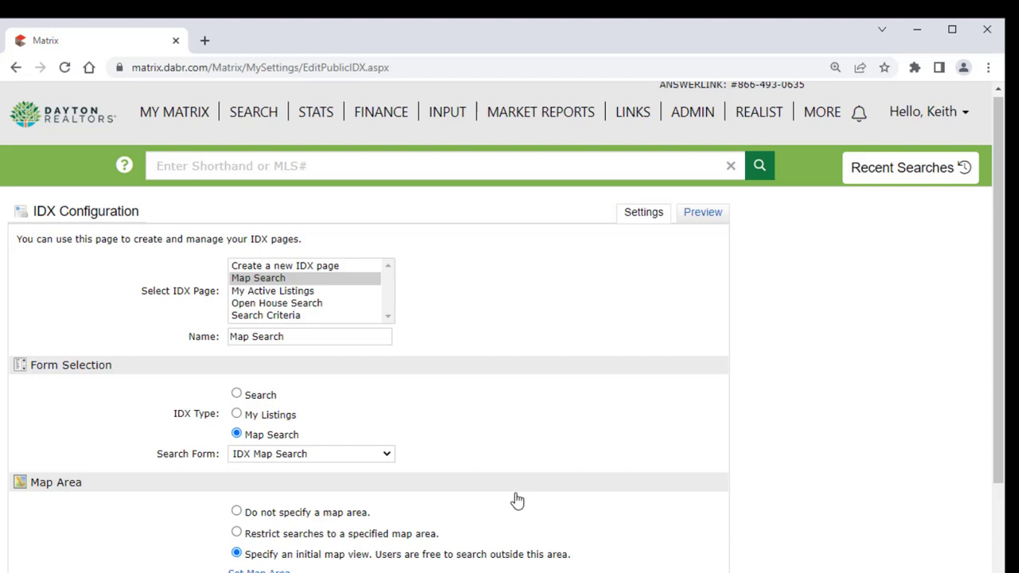
click(258, 284)
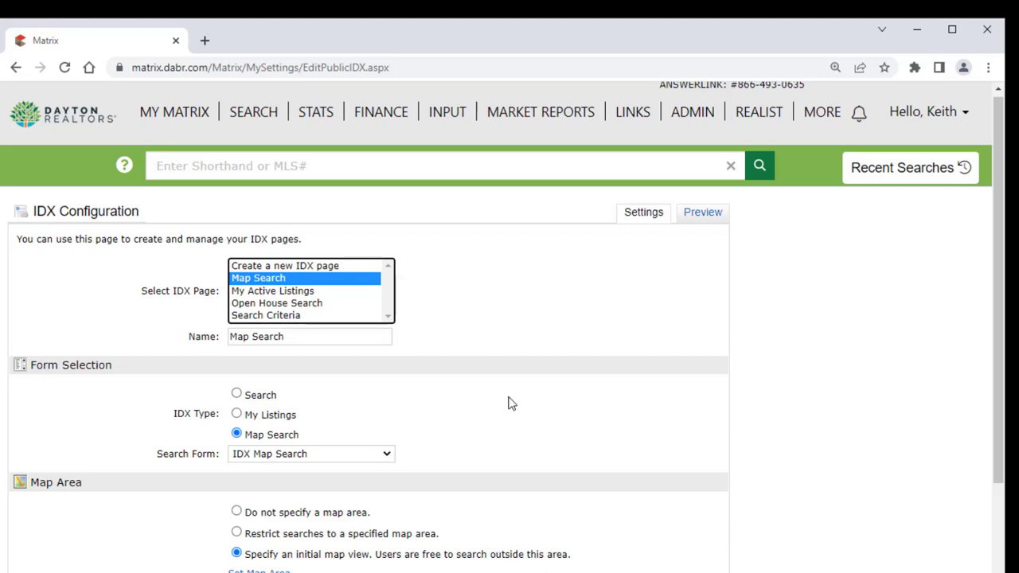
scroll(510, 402, down, 3)
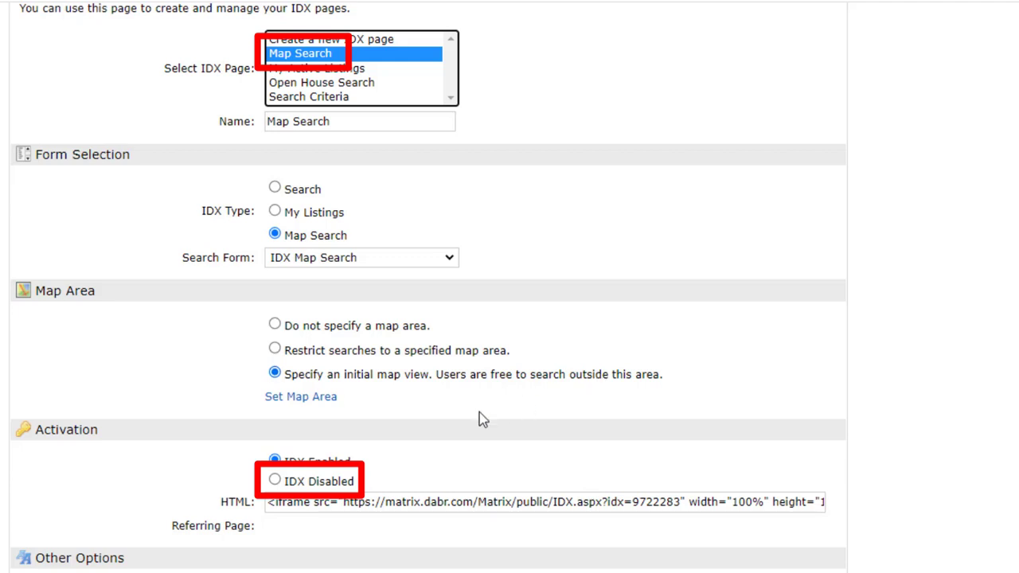
Set the Map Search IDX page to IDX Disabled and save, then to IDX Enabled and save
click(274, 480)
scroll(273, 487, down, 2)
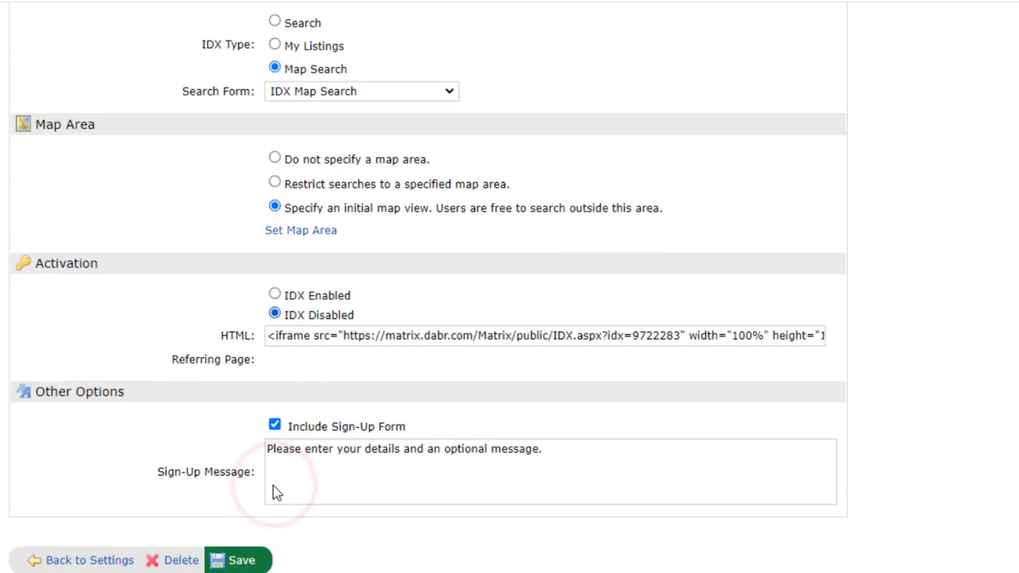
click(242, 561)
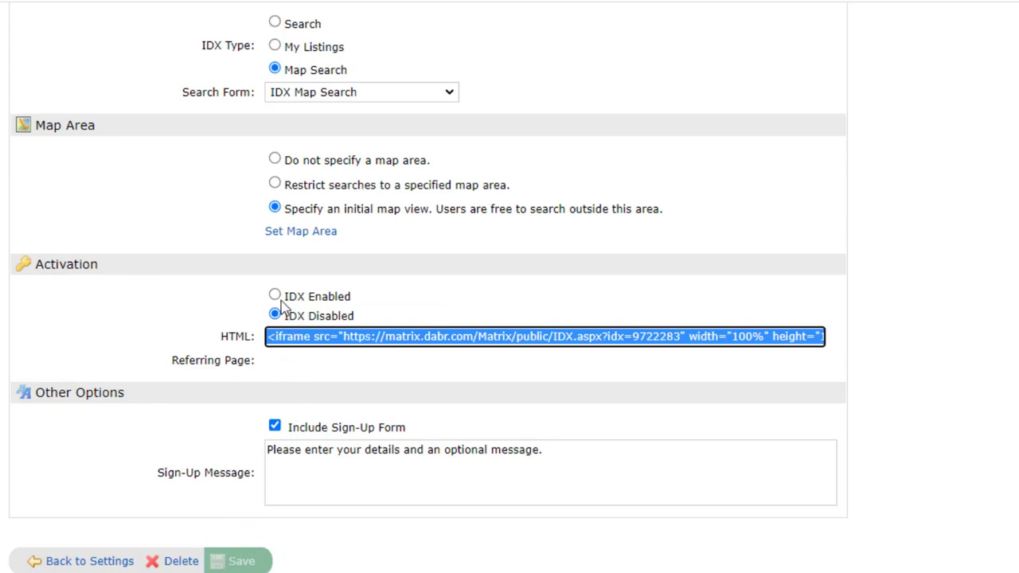
click(274, 296)
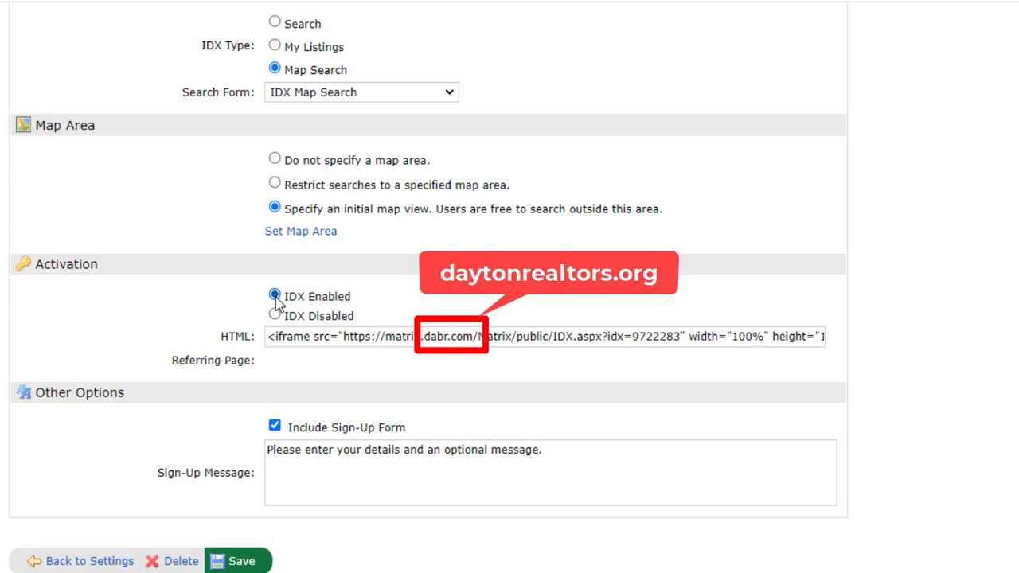
click(236, 563)
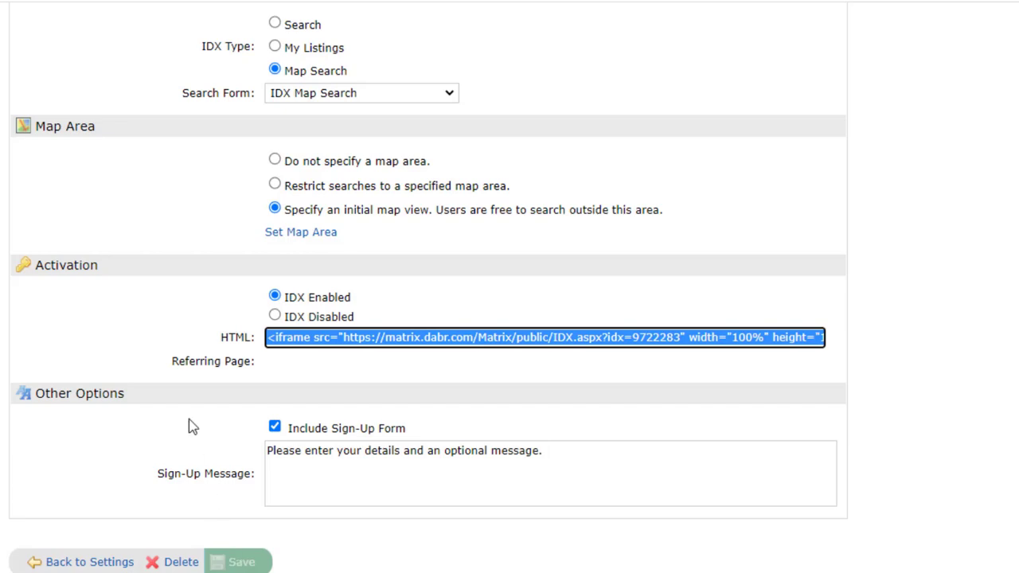
Select the My Active Listings IDX page, set it to IDX Disabled, and save
scroll(189, 425, up, 3)
click(283, 170)
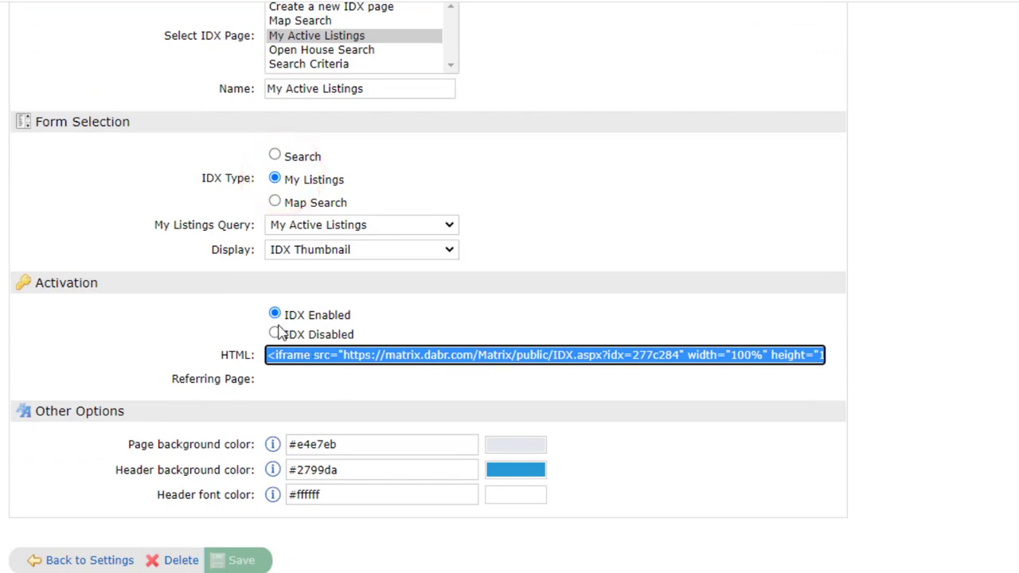
click(275, 335)
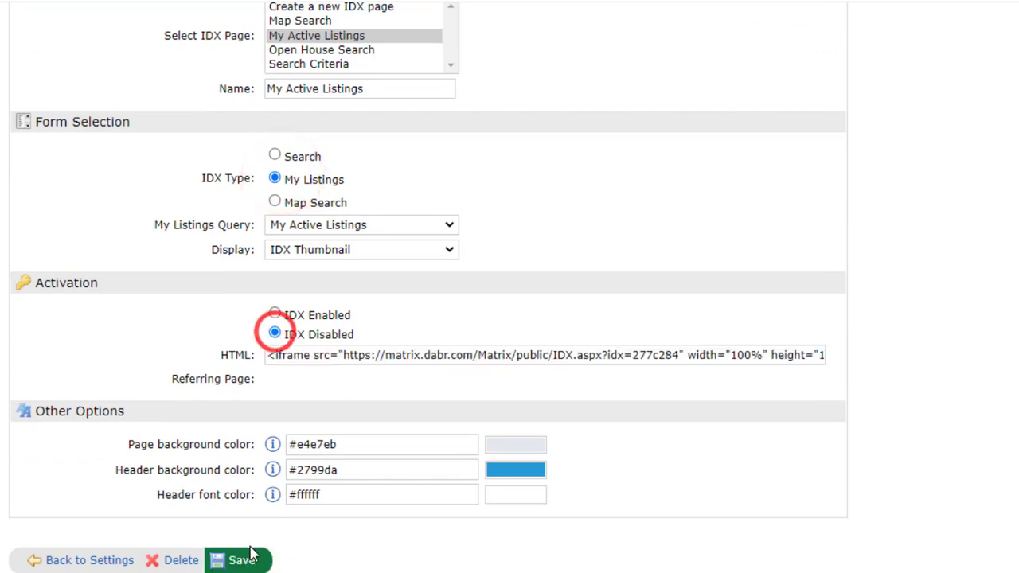
click(241, 557)
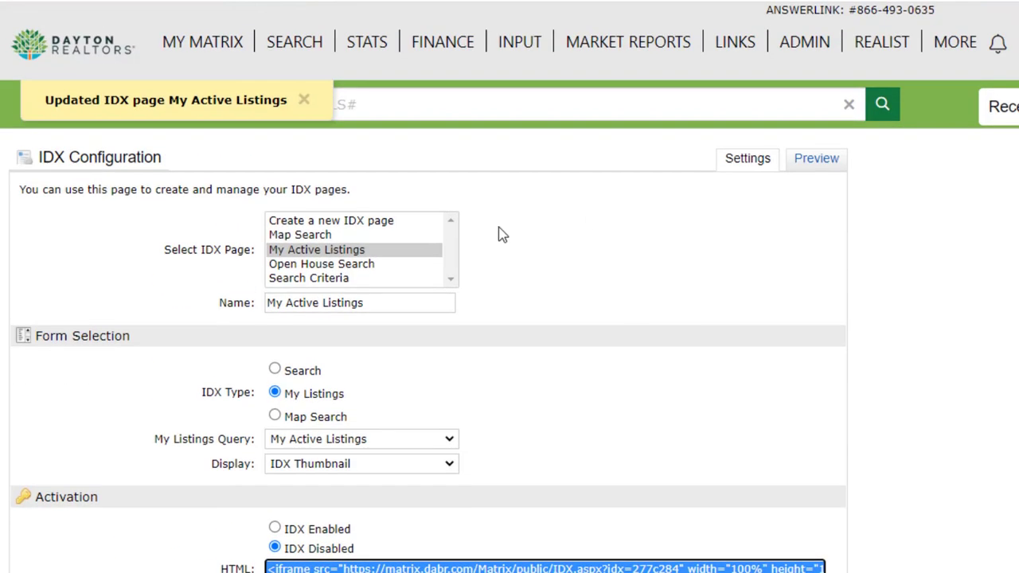
Set My Active Listings back to IDX Enabled and save
click(273, 529)
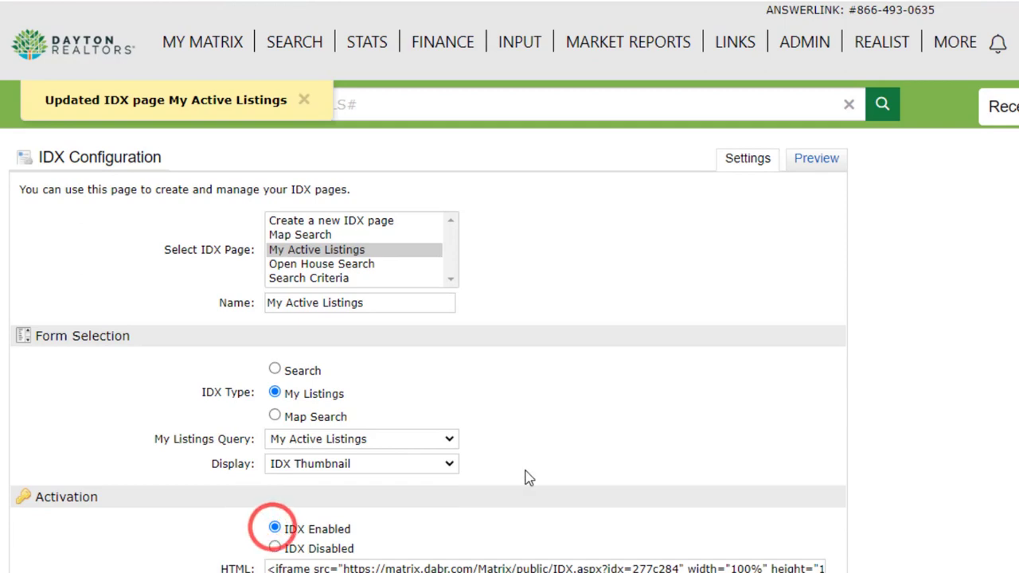
scroll(525, 478, down, 3)
click(248, 559)
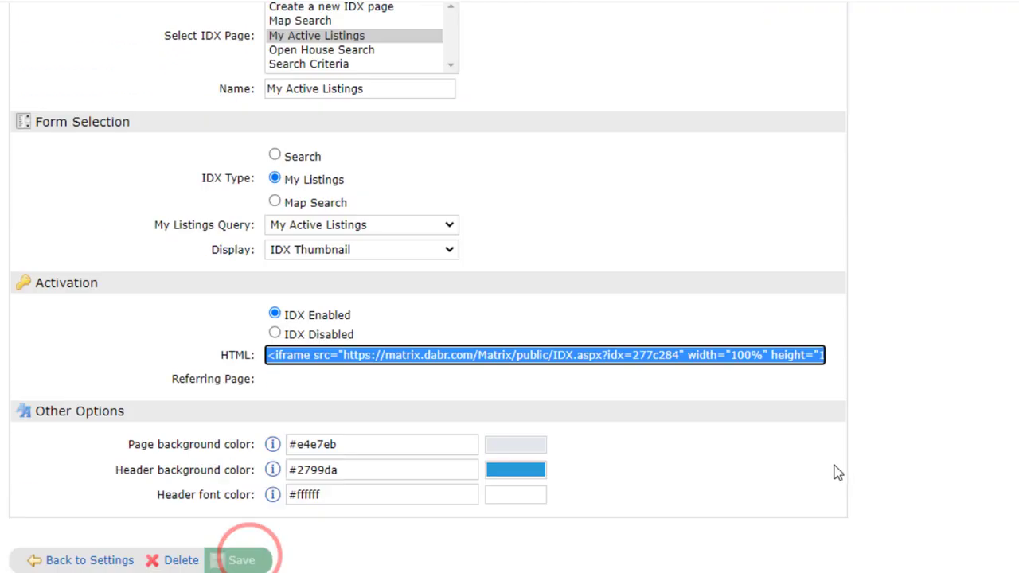